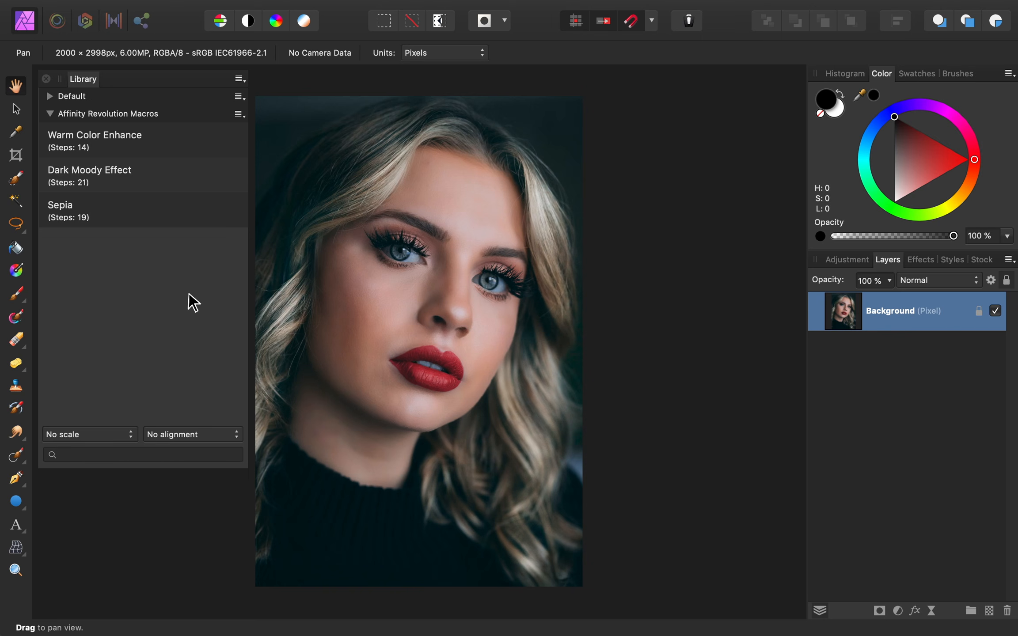
- Apply the Warm Color Enhance macro to the portrait and toggle the new group's visibility to compare
click(166, 149)
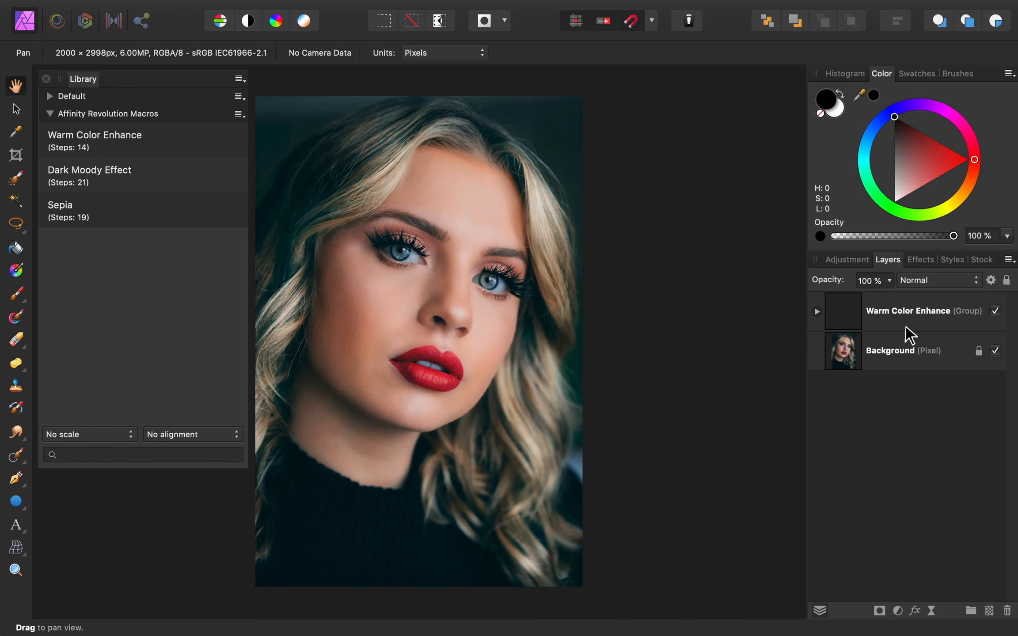
click(995, 311)
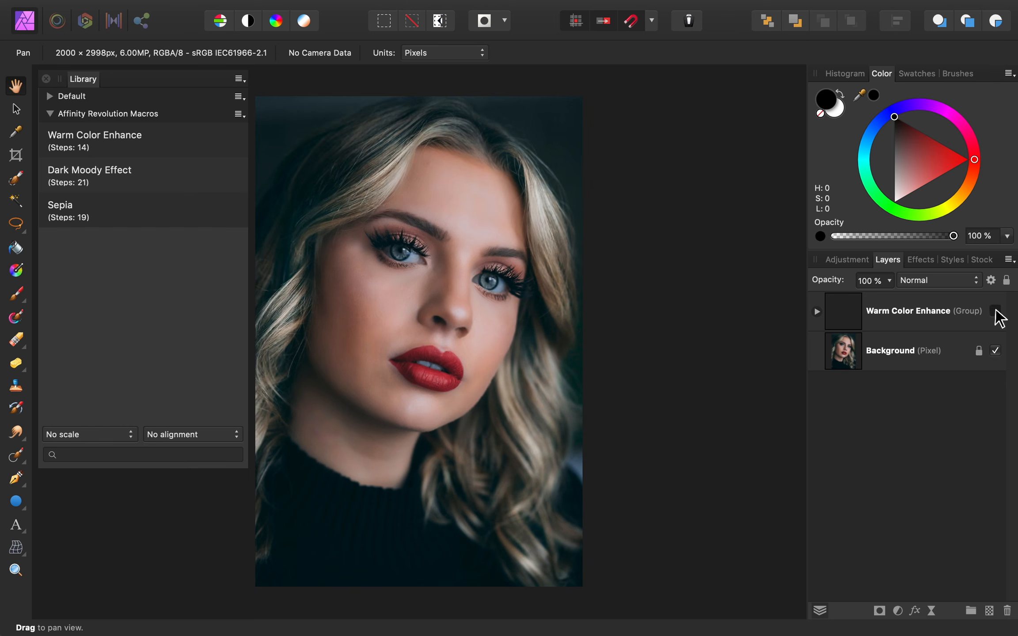
click(995, 311)
click(995, 311)
click(995, 311)
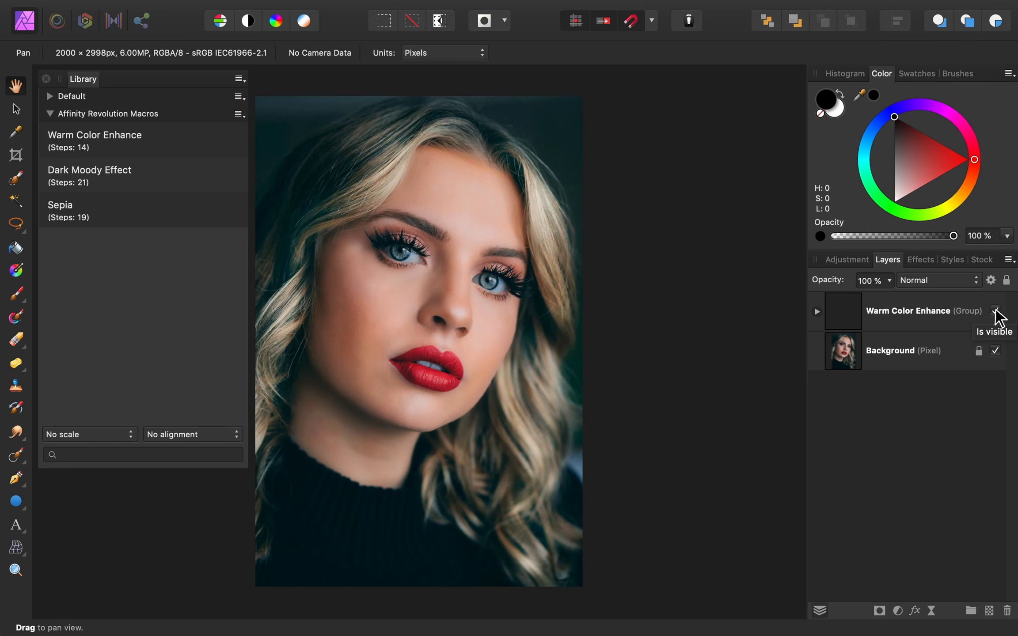
- Lower the Warm Color Enhance group's opacity to 65% and toggle it off and on to compare
click(942, 309)
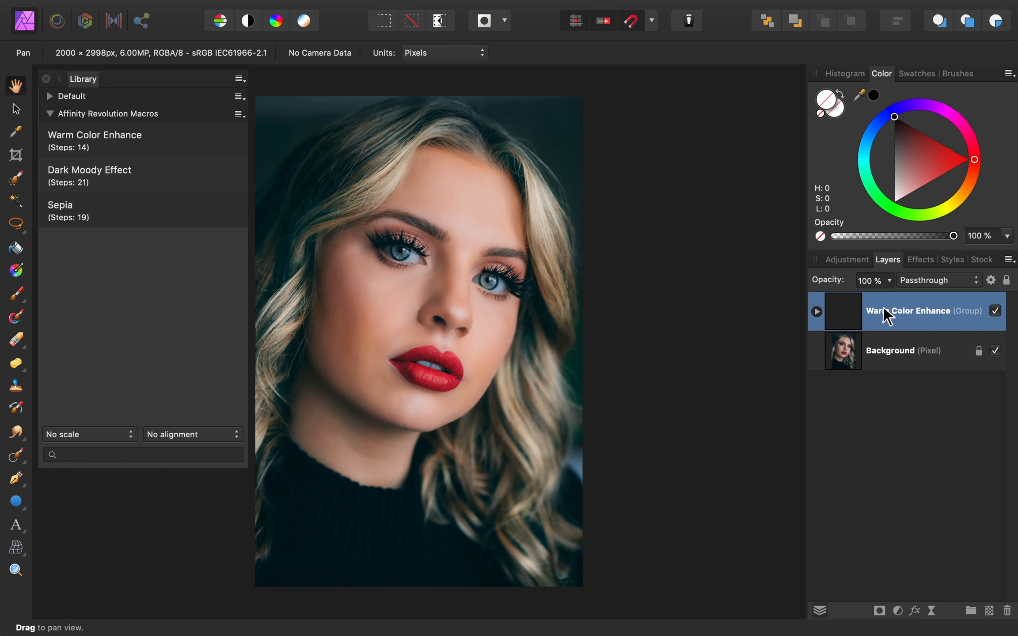
drag(834, 281, 806, 281)
click(995, 310)
click(995, 311)
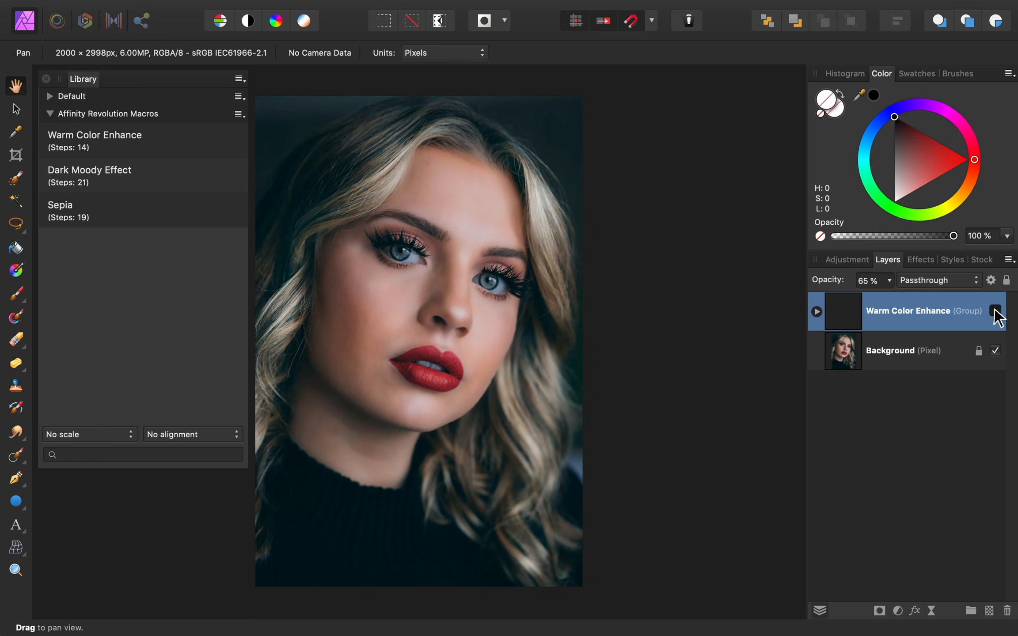
click(995, 311)
click(995, 311)
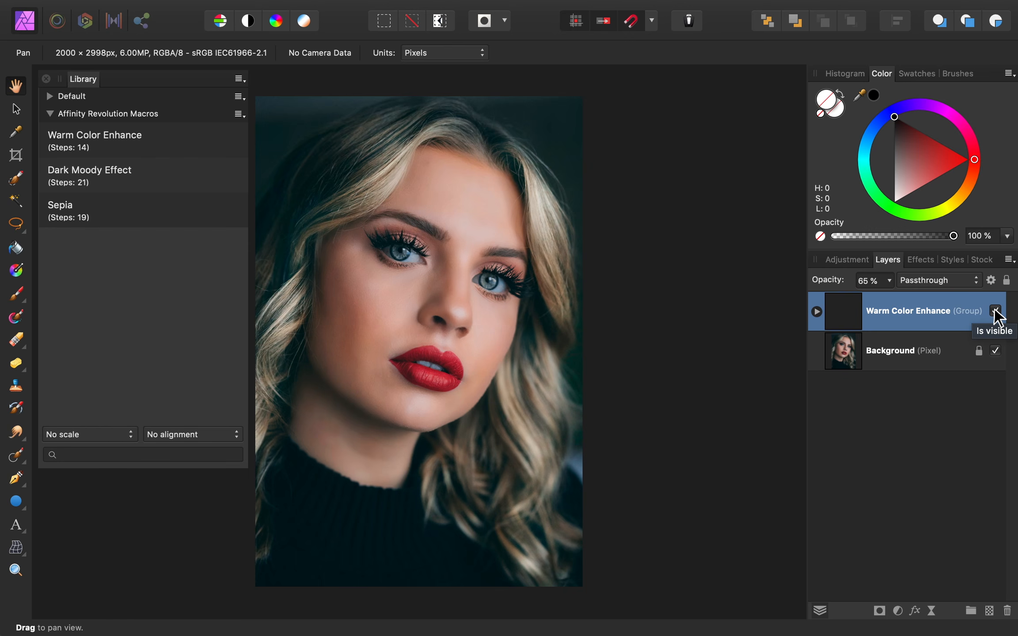
- Duplicate the Warm Color Enhance group, add a mask to the copy, and paint black over the lips
key(super+j)
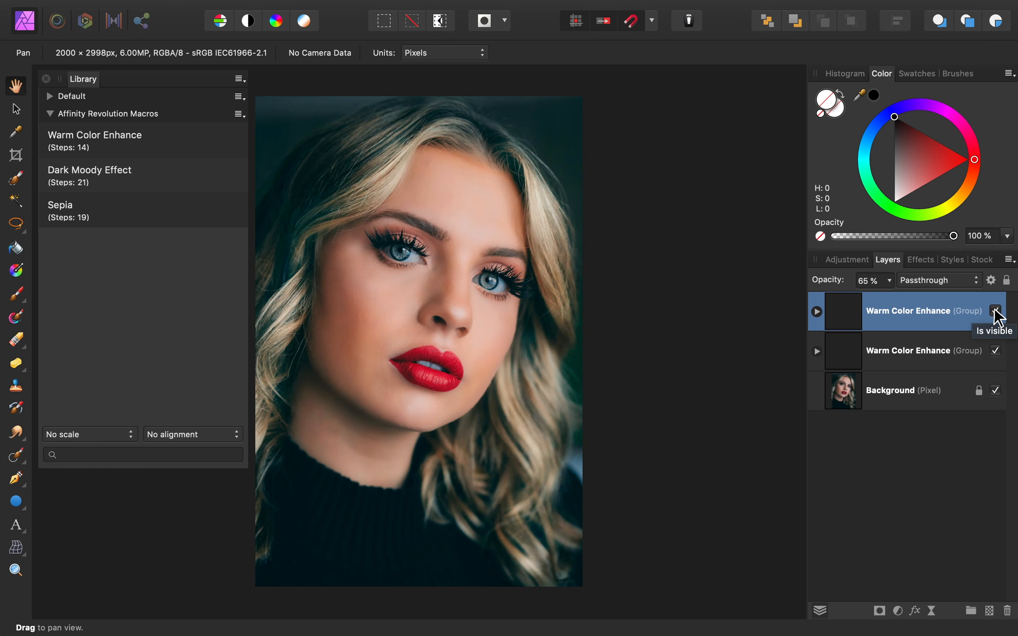
click(879, 611)
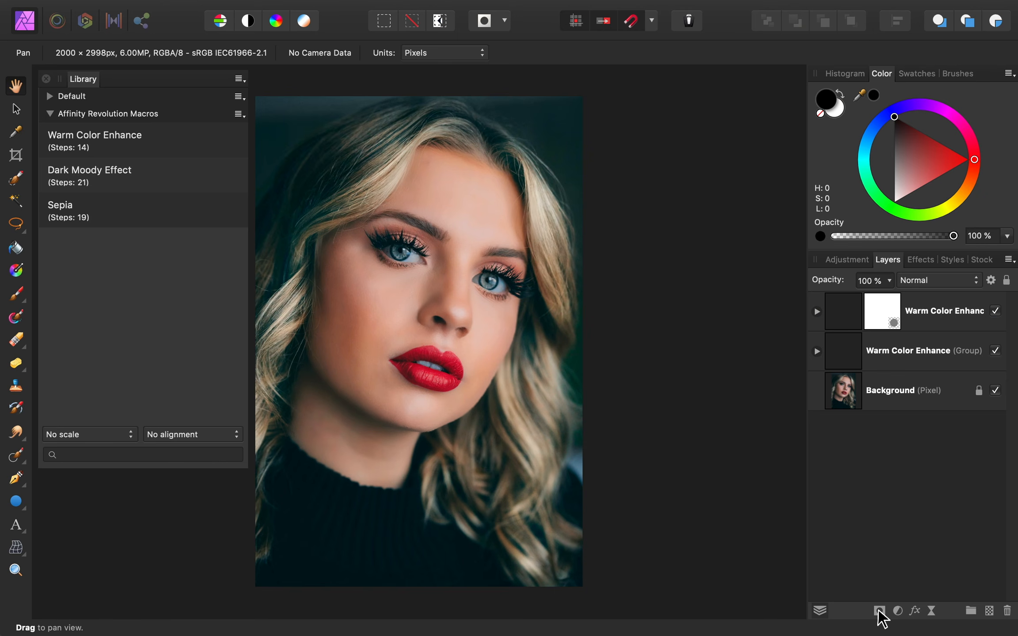
click(880, 322)
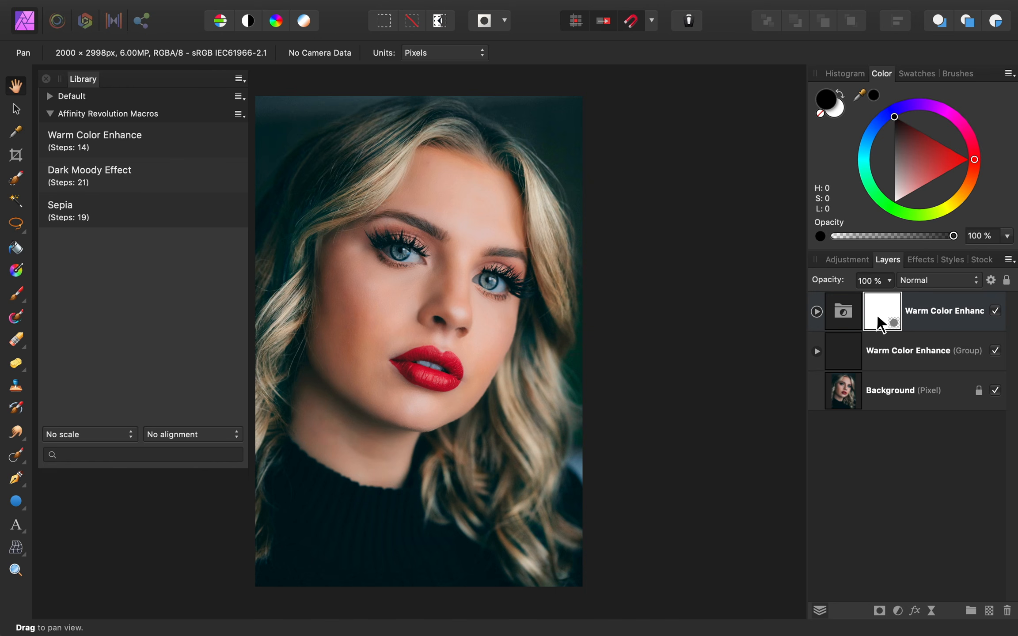
key(b)
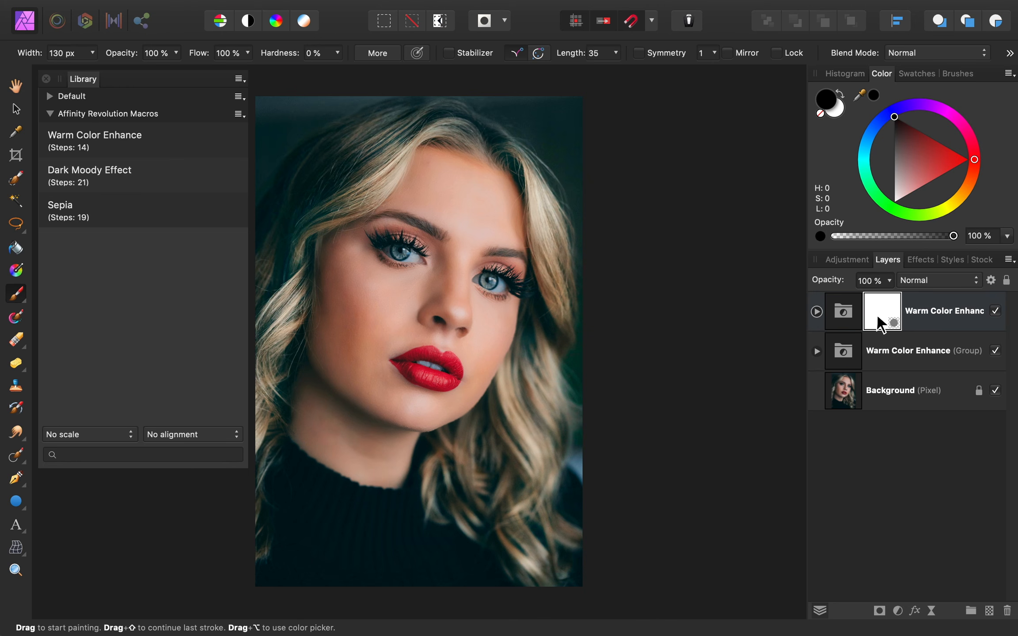
scroll(406, 364, up, 6)
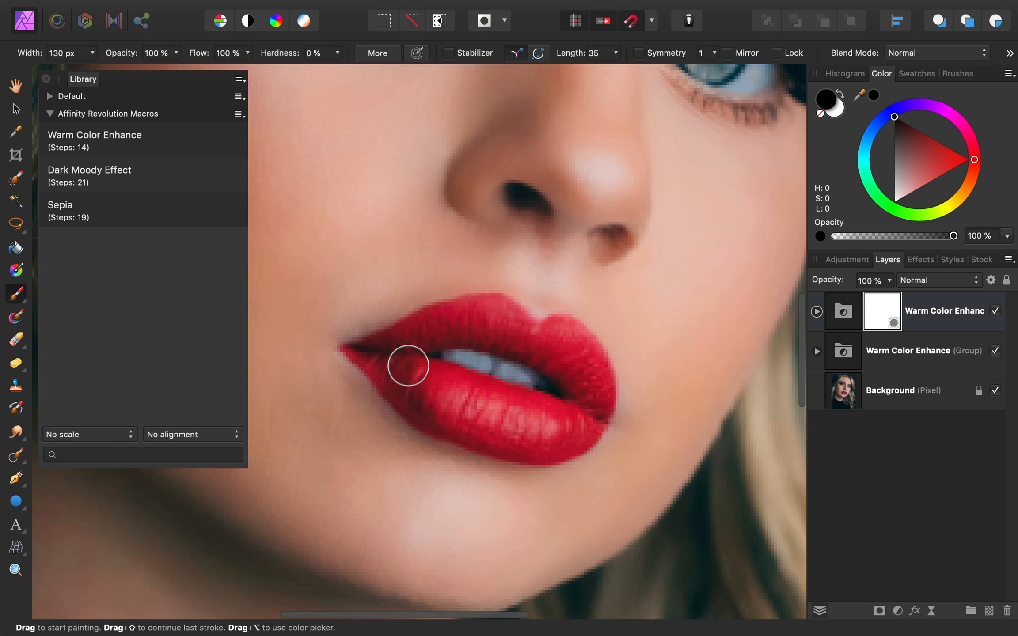
mouse_move(407, 363)
mouse_down()
mouse_move(466, 413)
mouse_move(529, 431)
mouse_move(570, 430)
mouse_move(588, 404)
mouse_move(568, 339)
mouse_move(547, 344)
mouse_move(482, 314)
mouse_move(450, 318)
mouse_move(500, 323)
mouse_move(440, 325)
mouse_up()
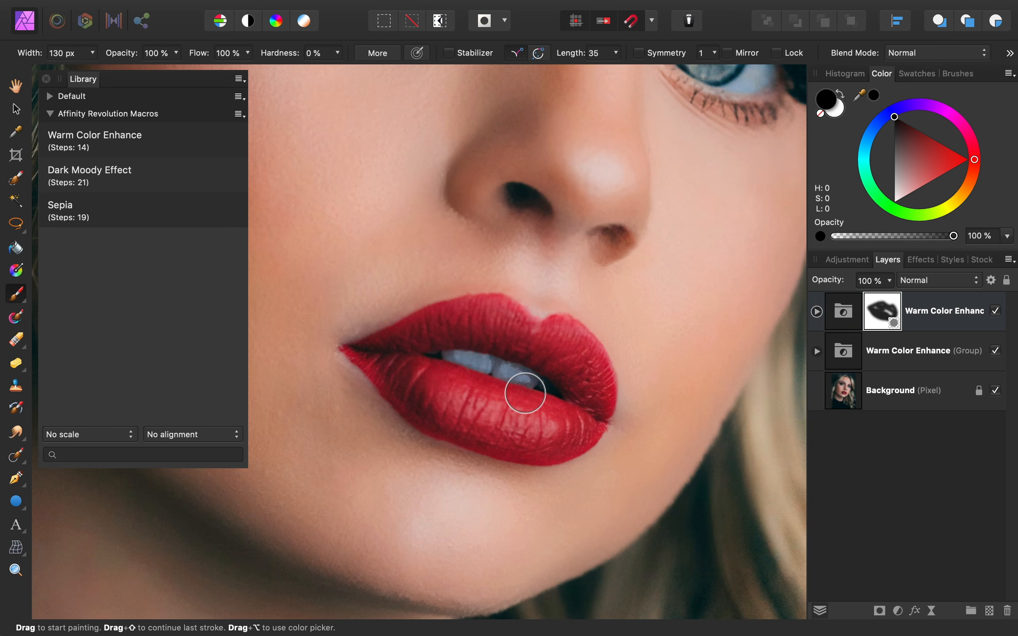
key(super+0)
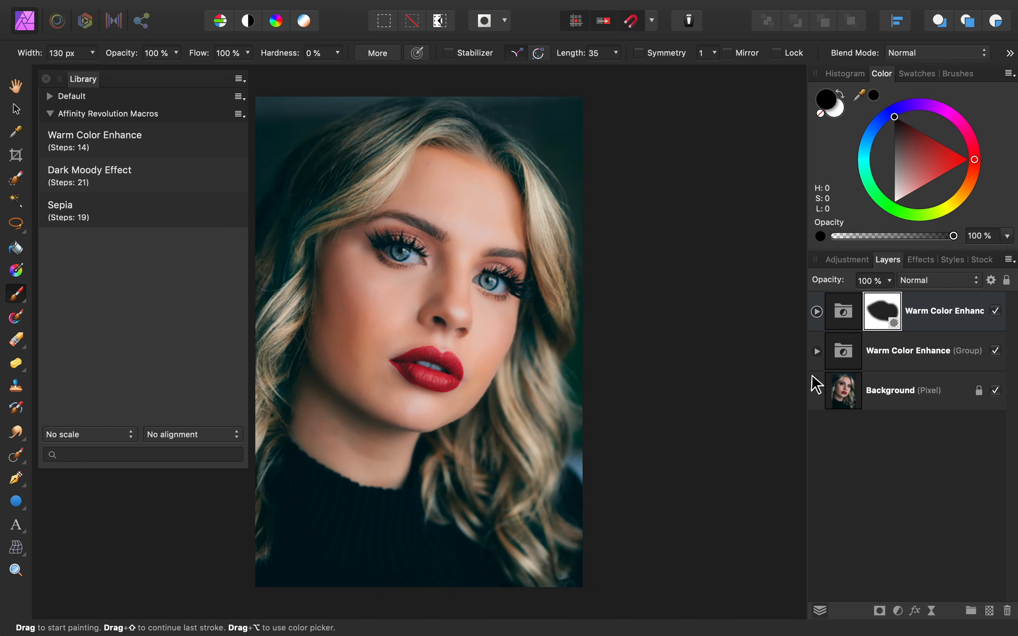
- Compare the masked group on and off, then delete both Warm Color Enhance groups
click(995, 312)
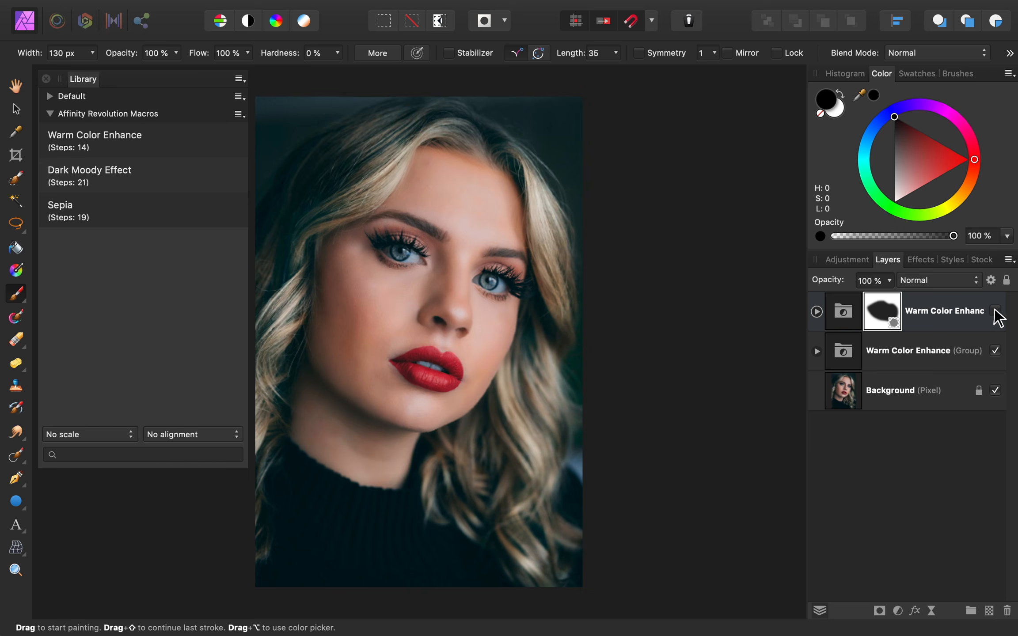
click(994, 311)
click(995, 311)
click(995, 312)
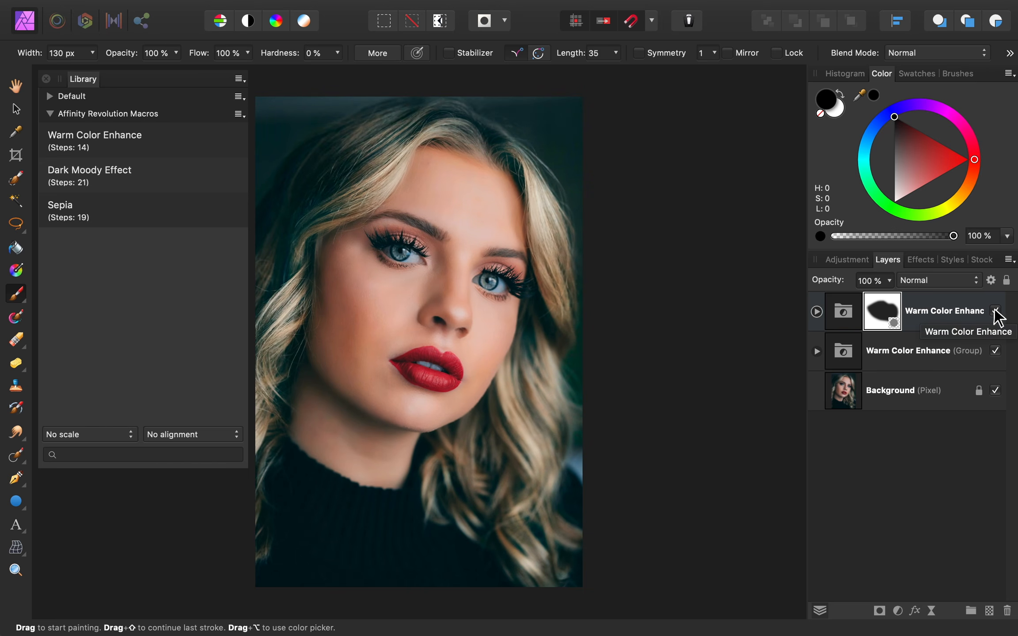
click(948, 312)
key(BackSpace)
key(BackSpace)
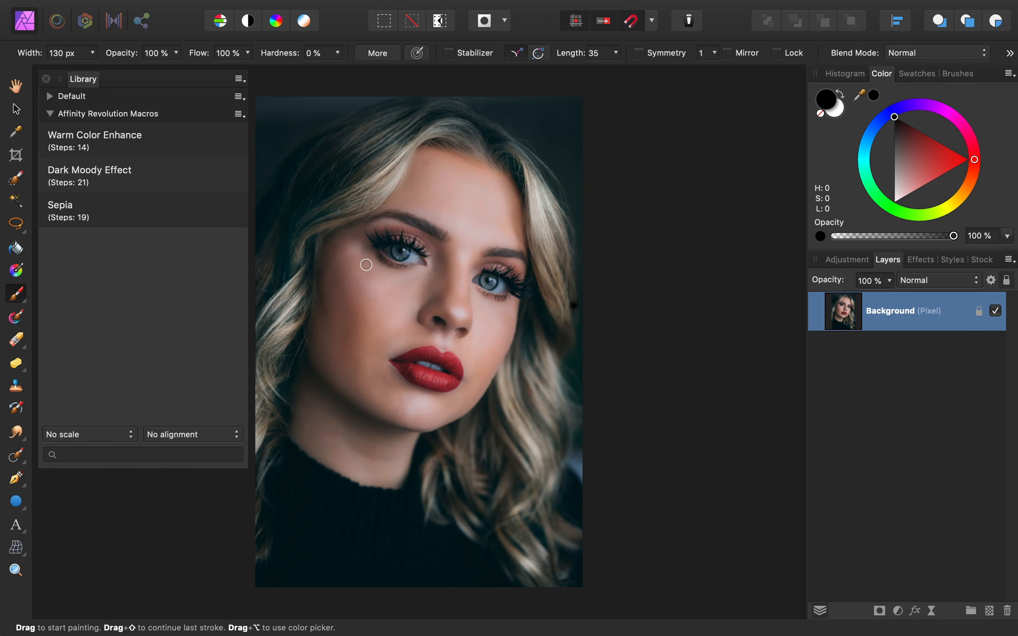
- Apply the Dark Moody Effect macro and toggle its group's visibility to compare
click(154, 183)
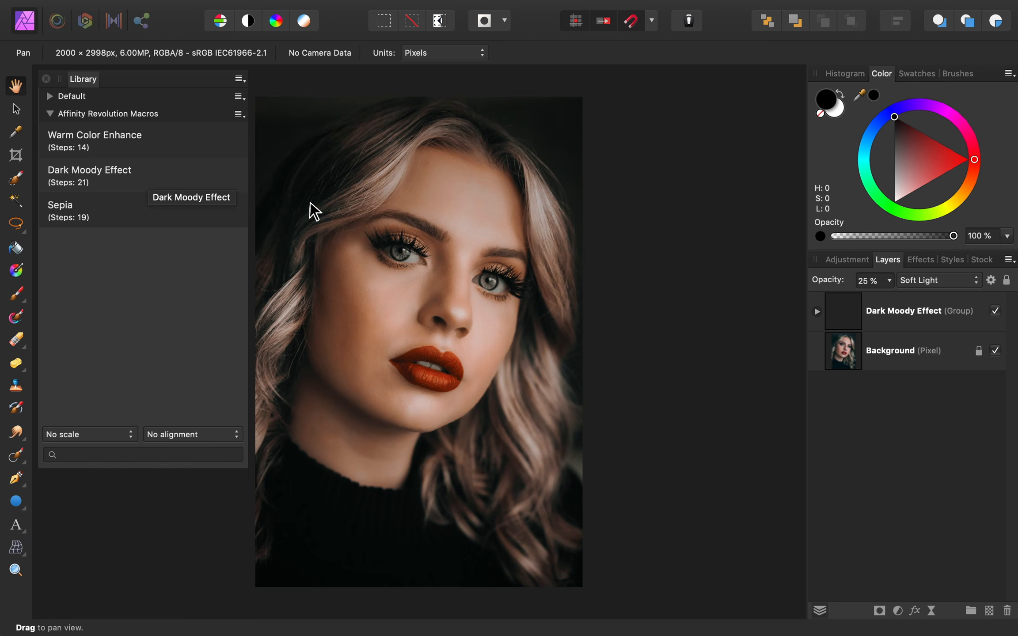
click(995, 311)
click(994, 311)
click(994, 311)
click(994, 311)
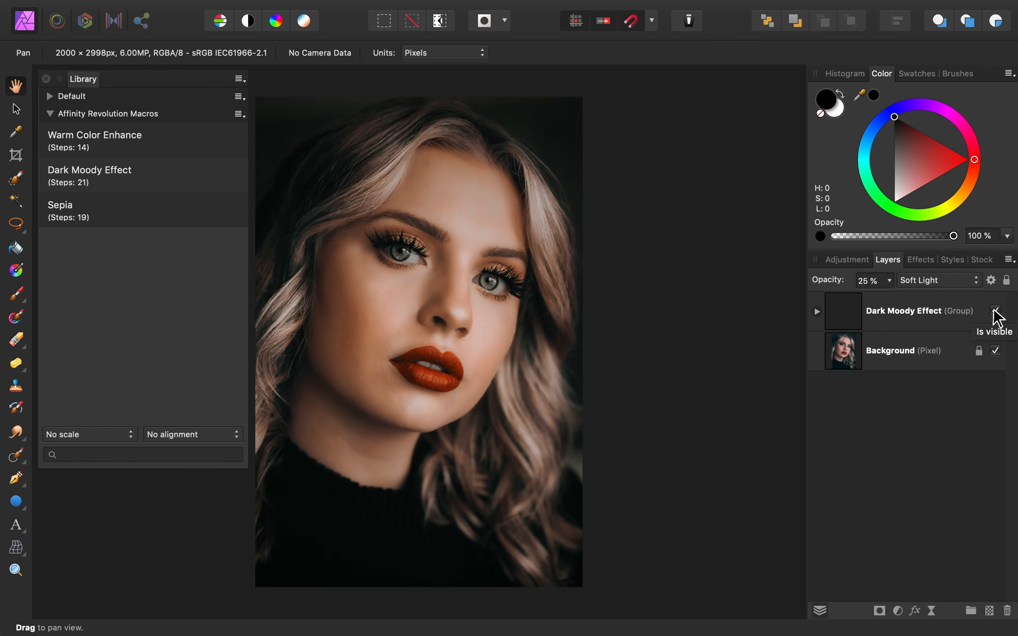
- Set the Dark Moody Effect group's opacity to 64%, compare it on and off, then delete the group
click(904, 307)
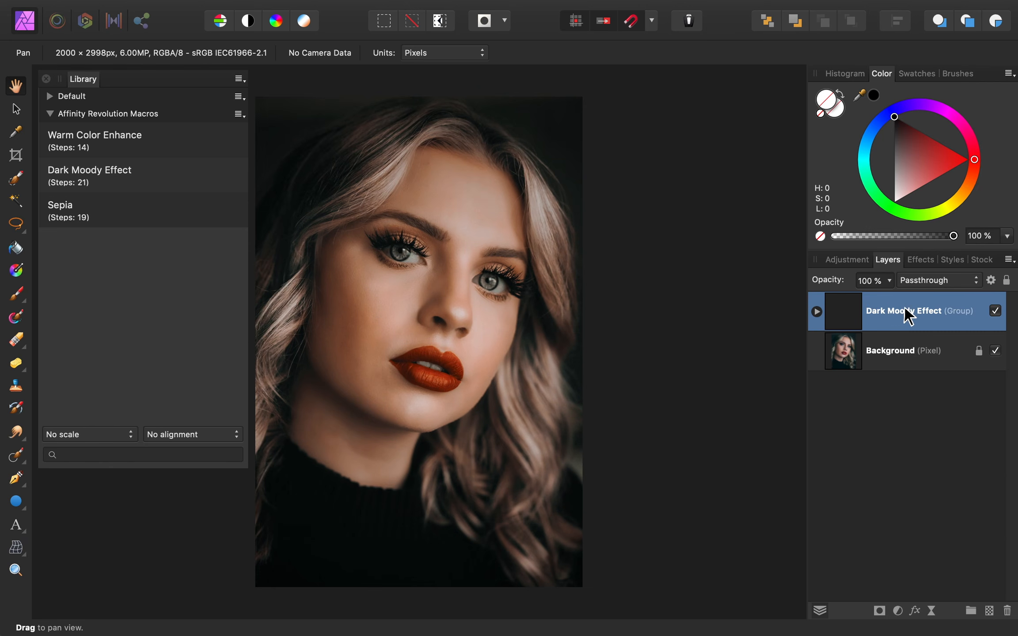
drag(824, 279, 796, 279)
click(994, 310)
click(994, 311)
click(994, 311)
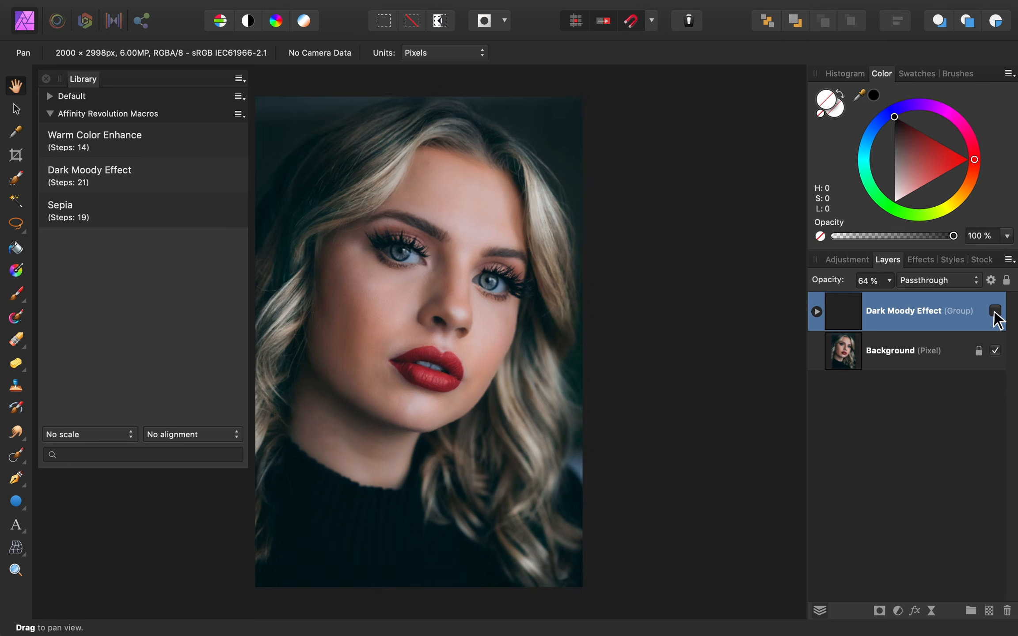
click(994, 311)
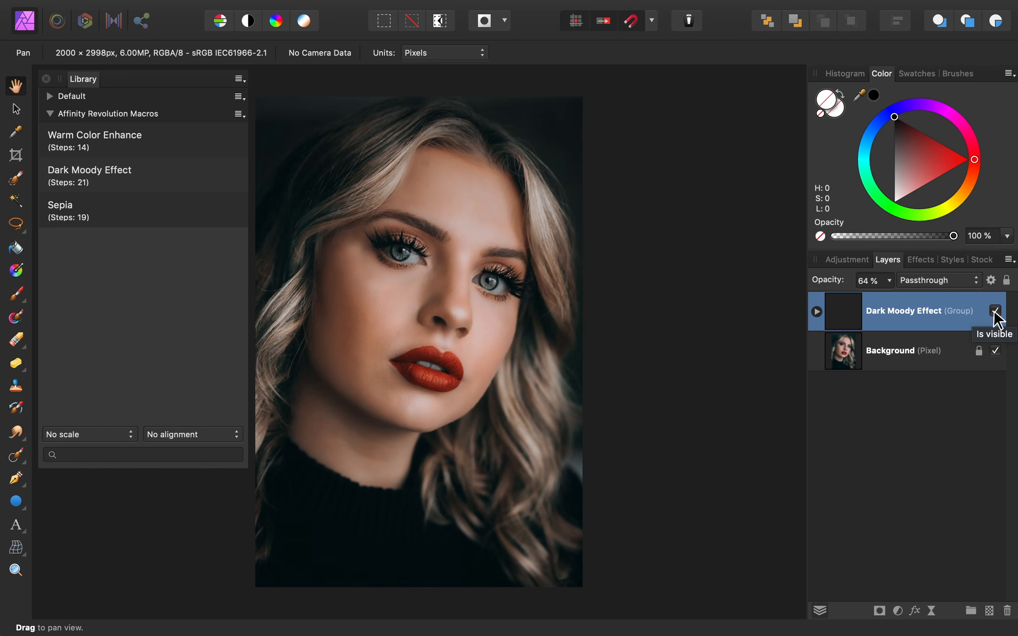
key(BackSpace)
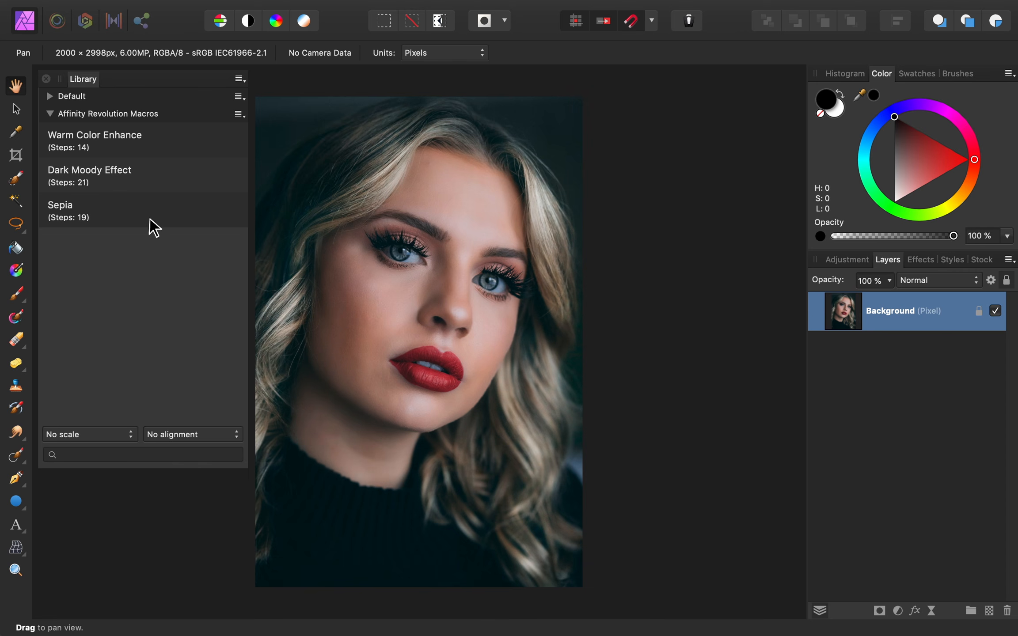
- Run the Sepia macro and set its Red value to 50%
click(110, 216)
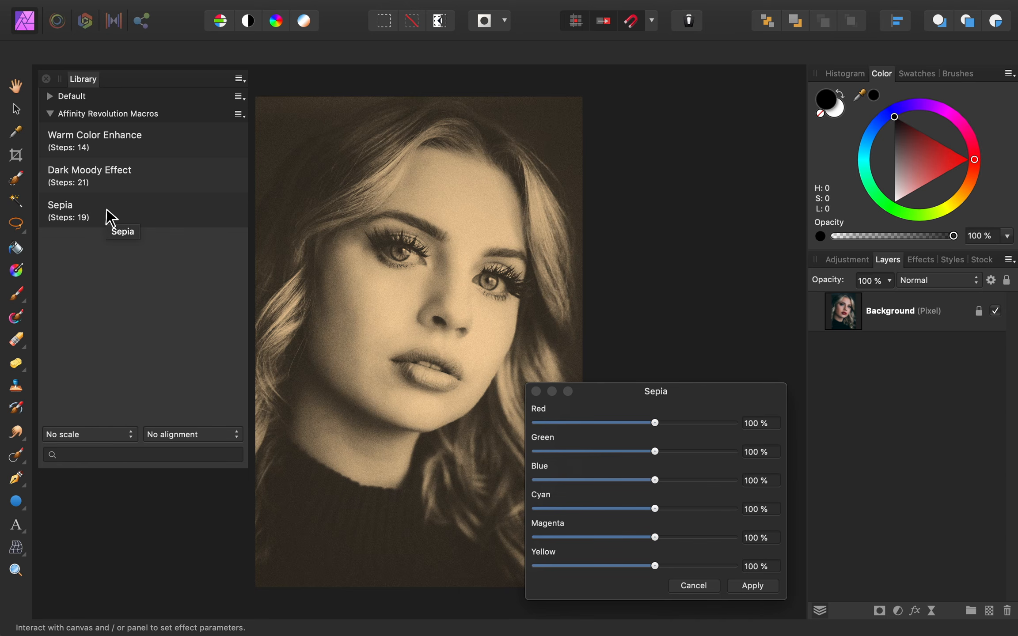
click(758, 424)
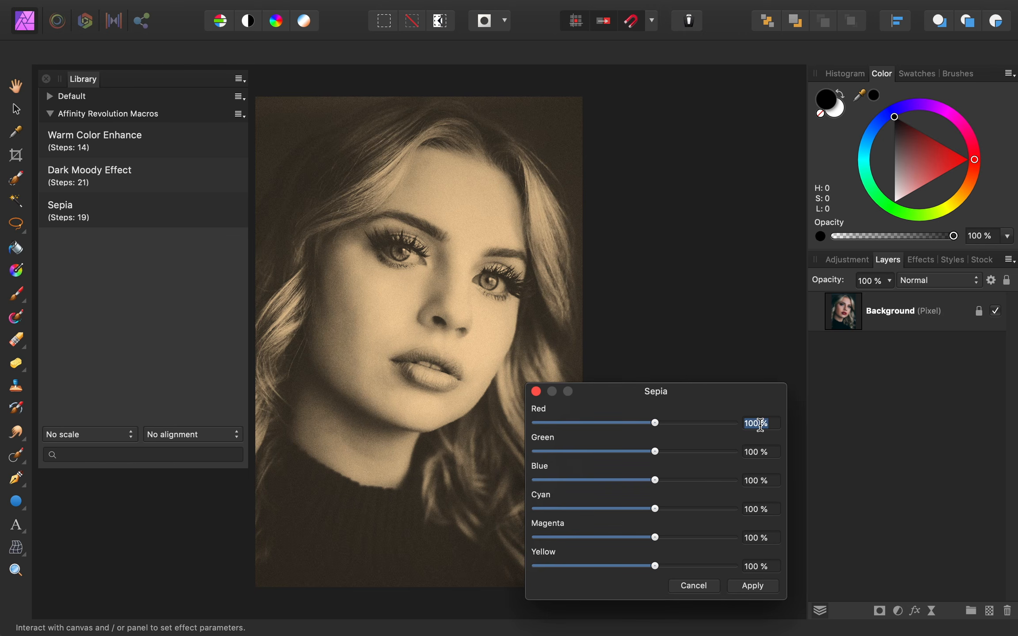
text(50)
key(Return)
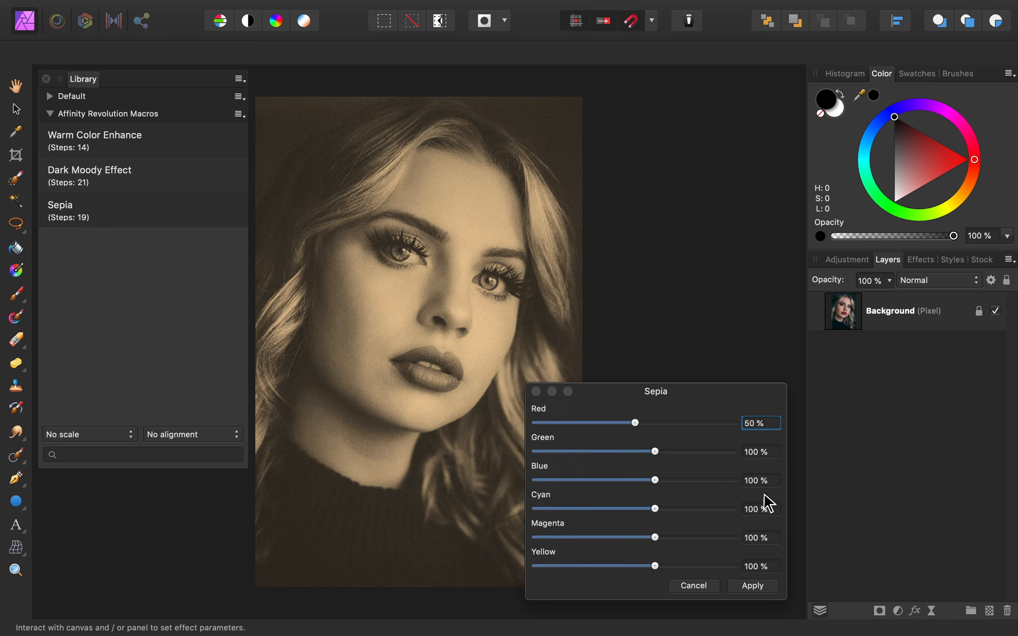
- Set the Sepia Yellow value to 150% and apply the effect
click(762, 565)
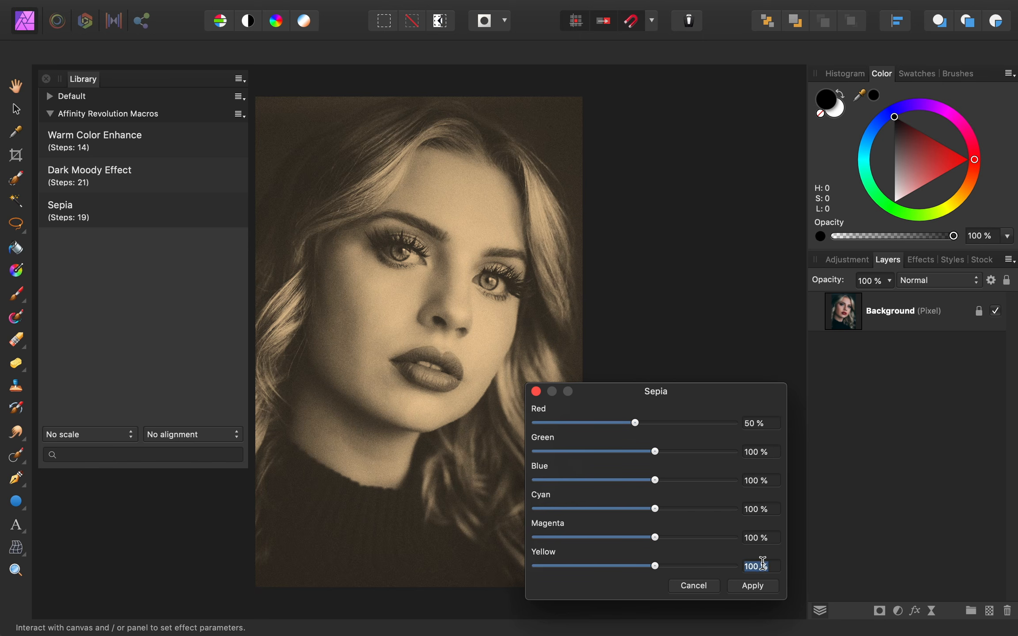
text(150)
key(Return)
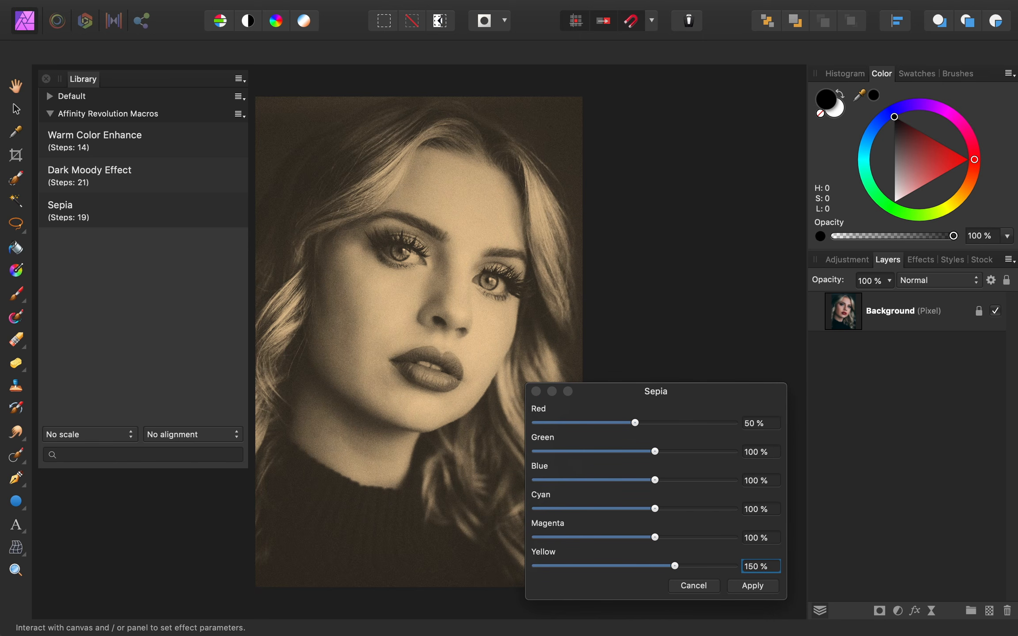
click(752, 587)
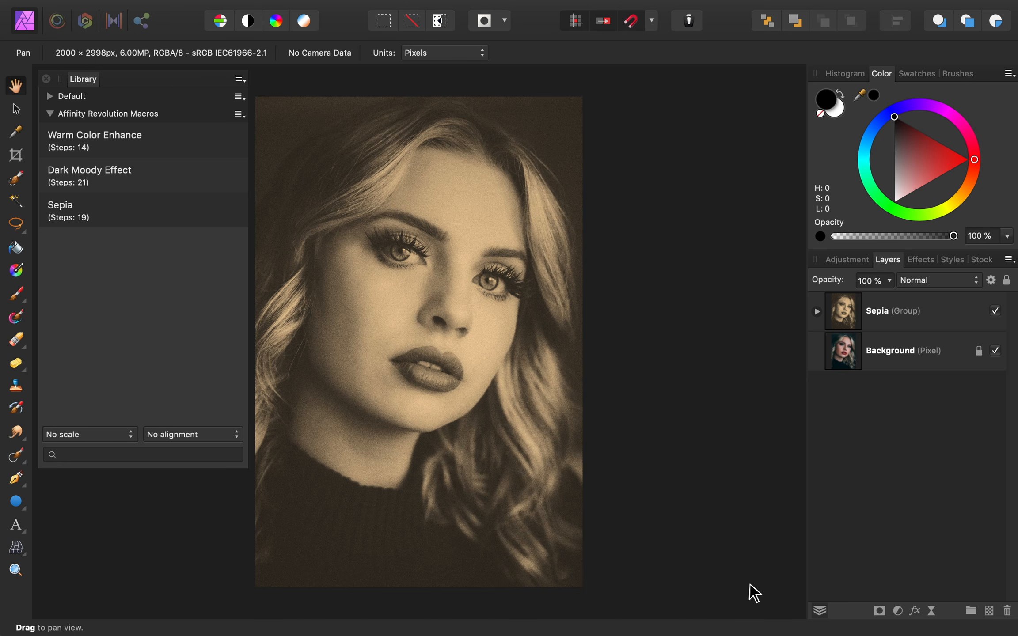
- Expand the Sepia group and lower the Orange Coloring layer's opacity to 71%
click(817, 311)
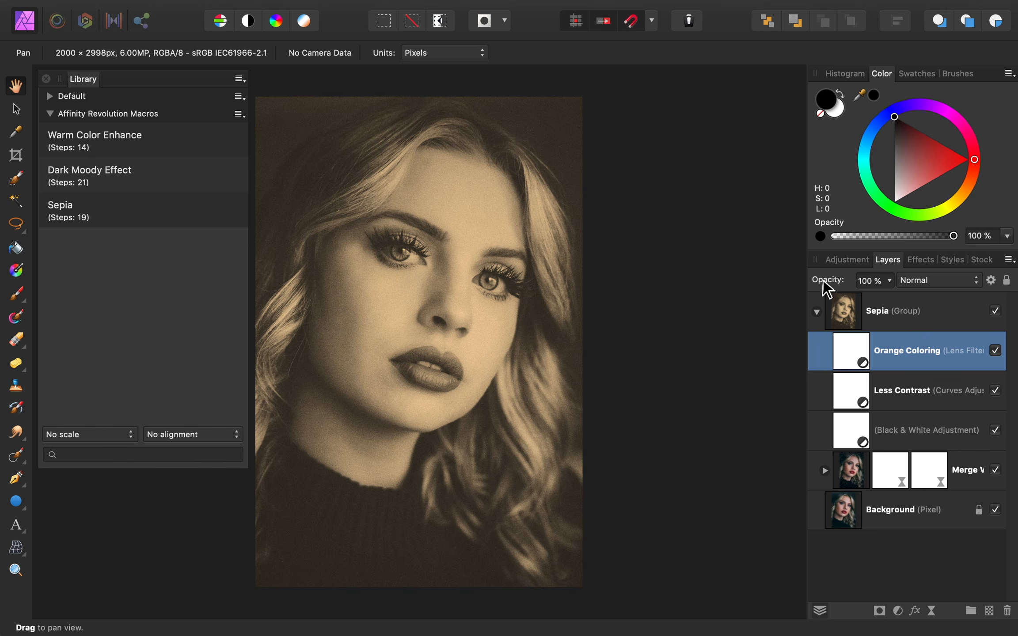
drag(823, 277, 800, 279)
- Toggle the Sepia group's visibility to compare the effect with the original
click(995, 311)
click(995, 311)
click(994, 310)
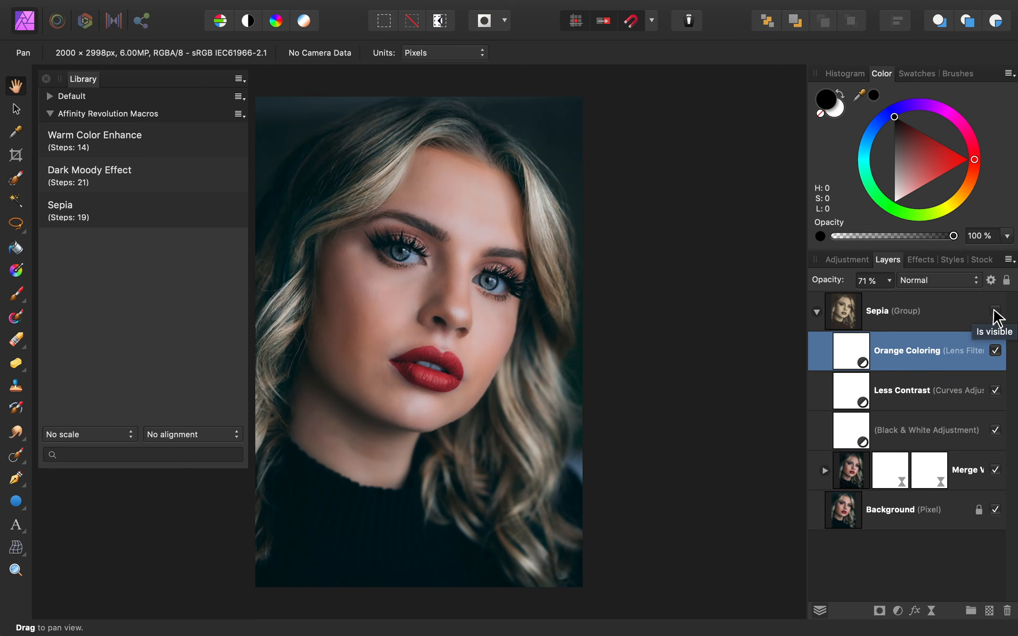
click(994, 310)
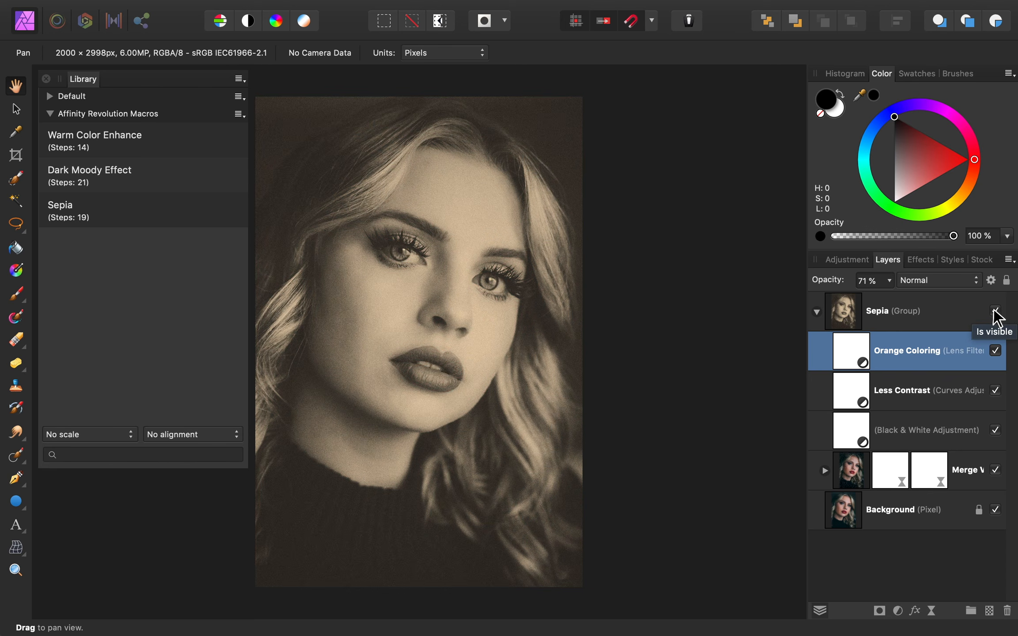